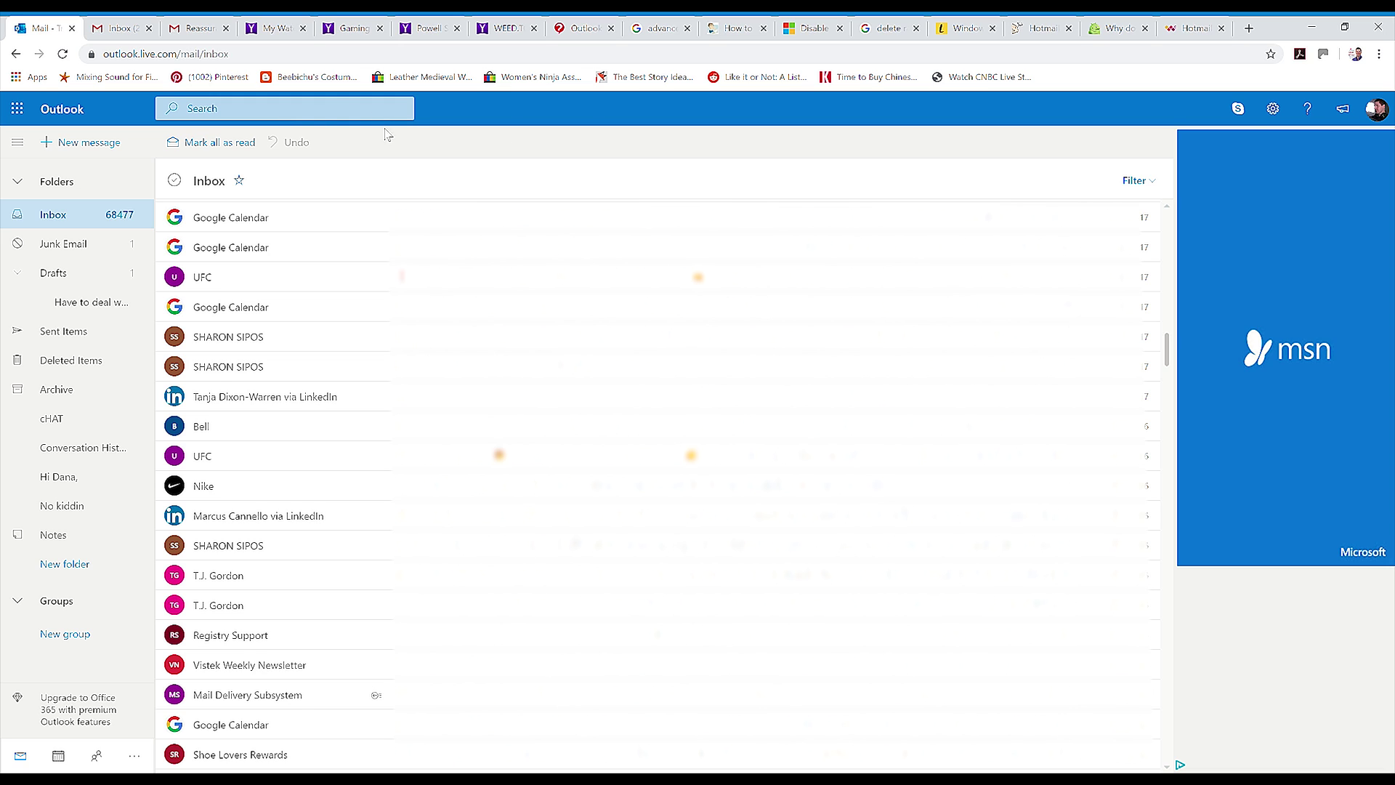
Search the mailbox for 'linkedin' and select every message in the results
{"action": "left_click", "coordinate": [293, 115]}
{"action": "type", "text": "l"}
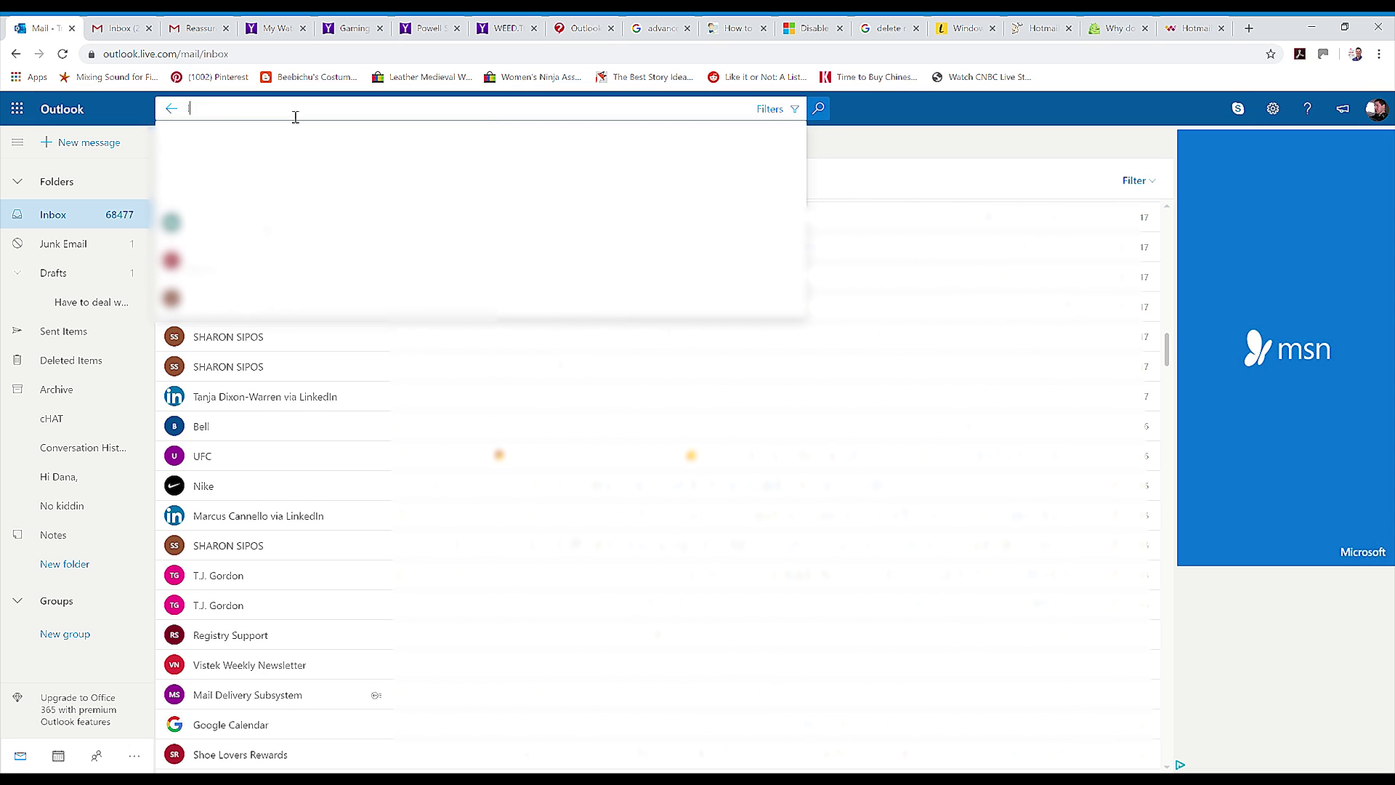
{"action": "type", "text": "inked"}
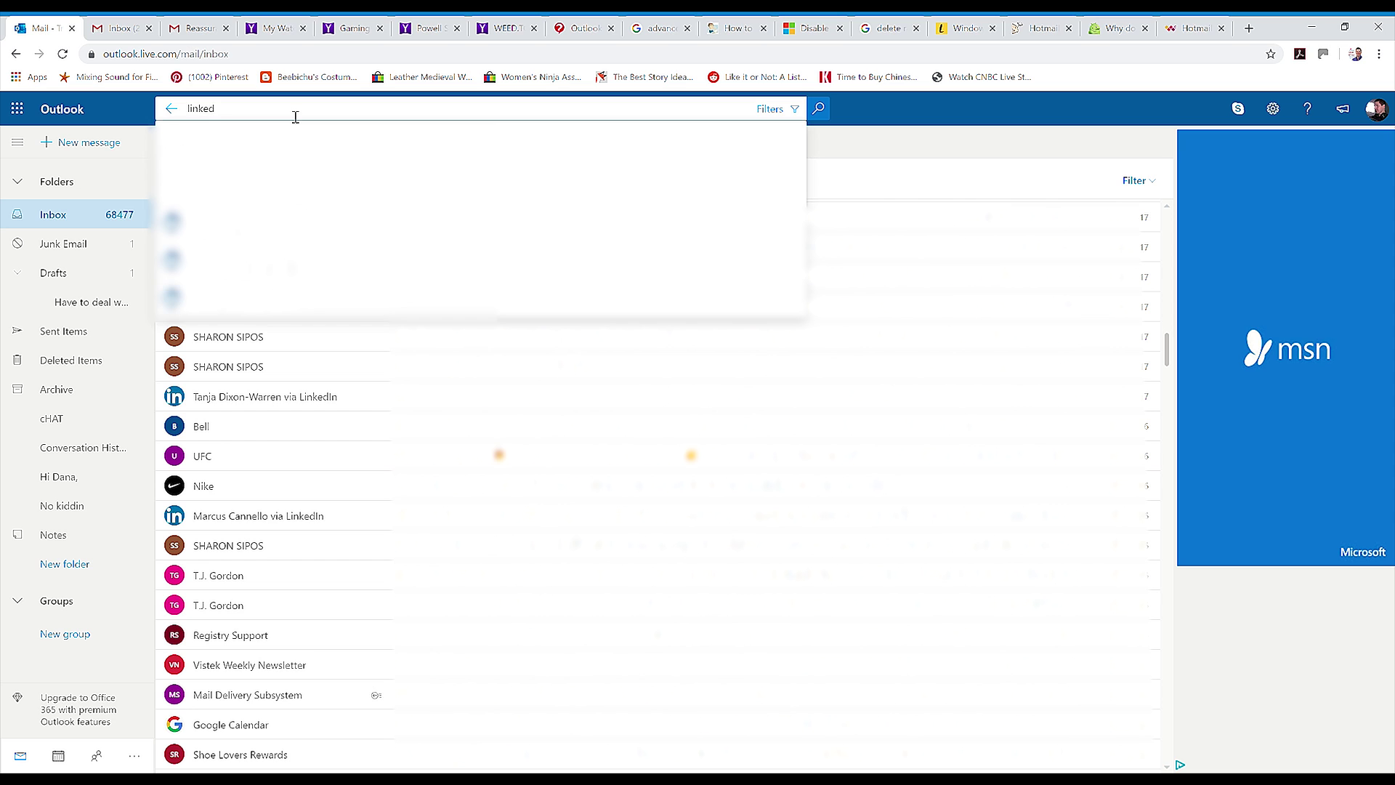
{"action": "key", "text": "Return"}
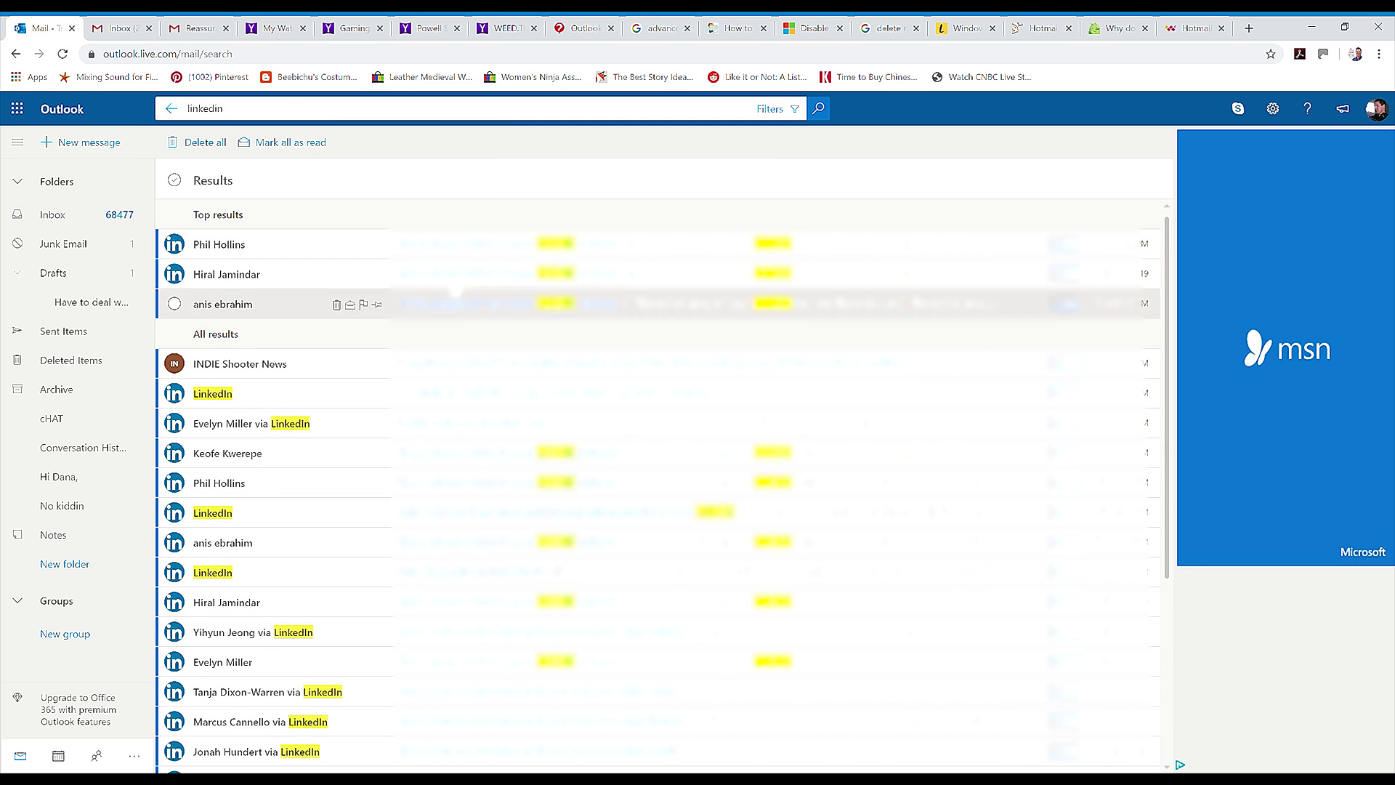
{"action": "left_click", "coordinate": [174, 181]}
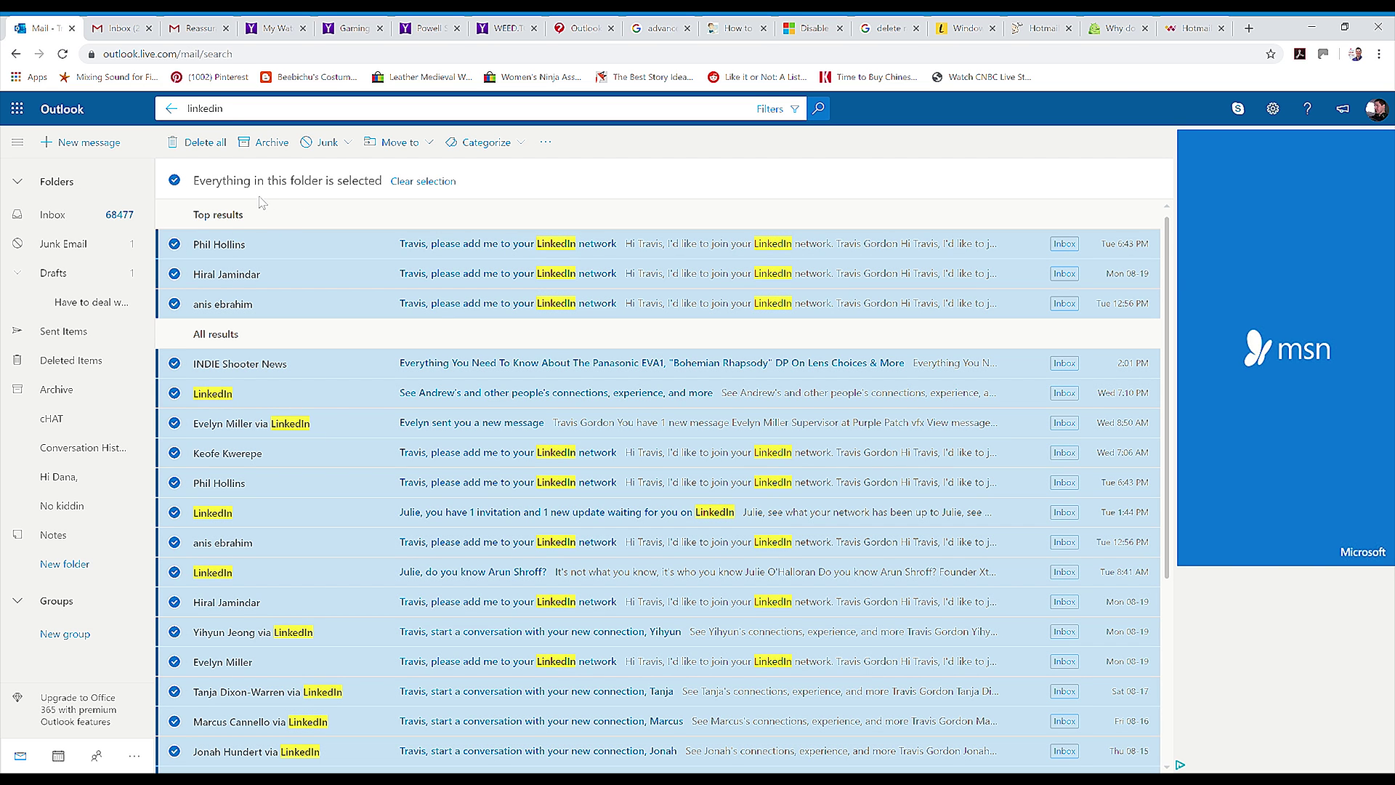
Delete all 250 selected LinkedIn results, then go to the Deleted Items folder
{"action": "left_click", "coordinate": [203, 148]}
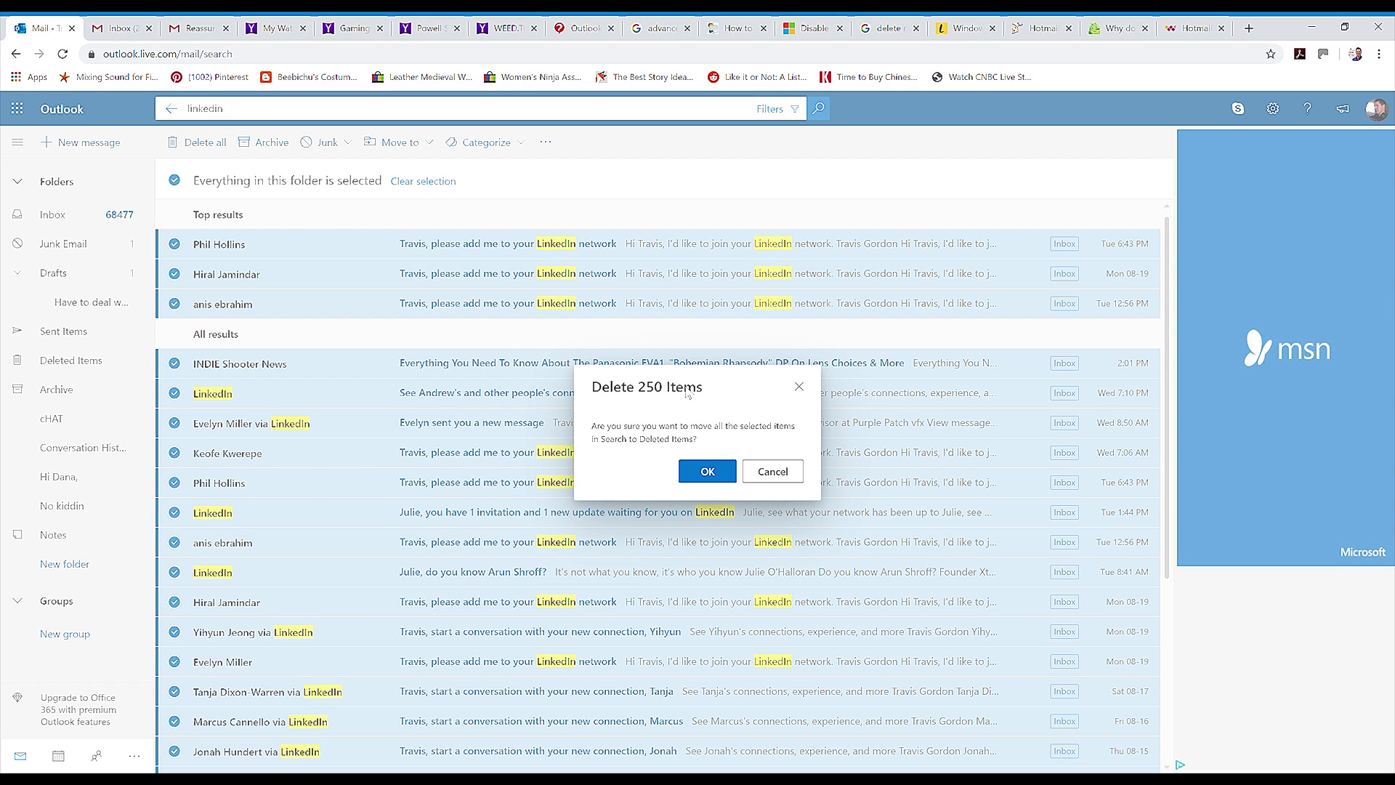
{"action": "left_click", "coordinate": [709, 472]}
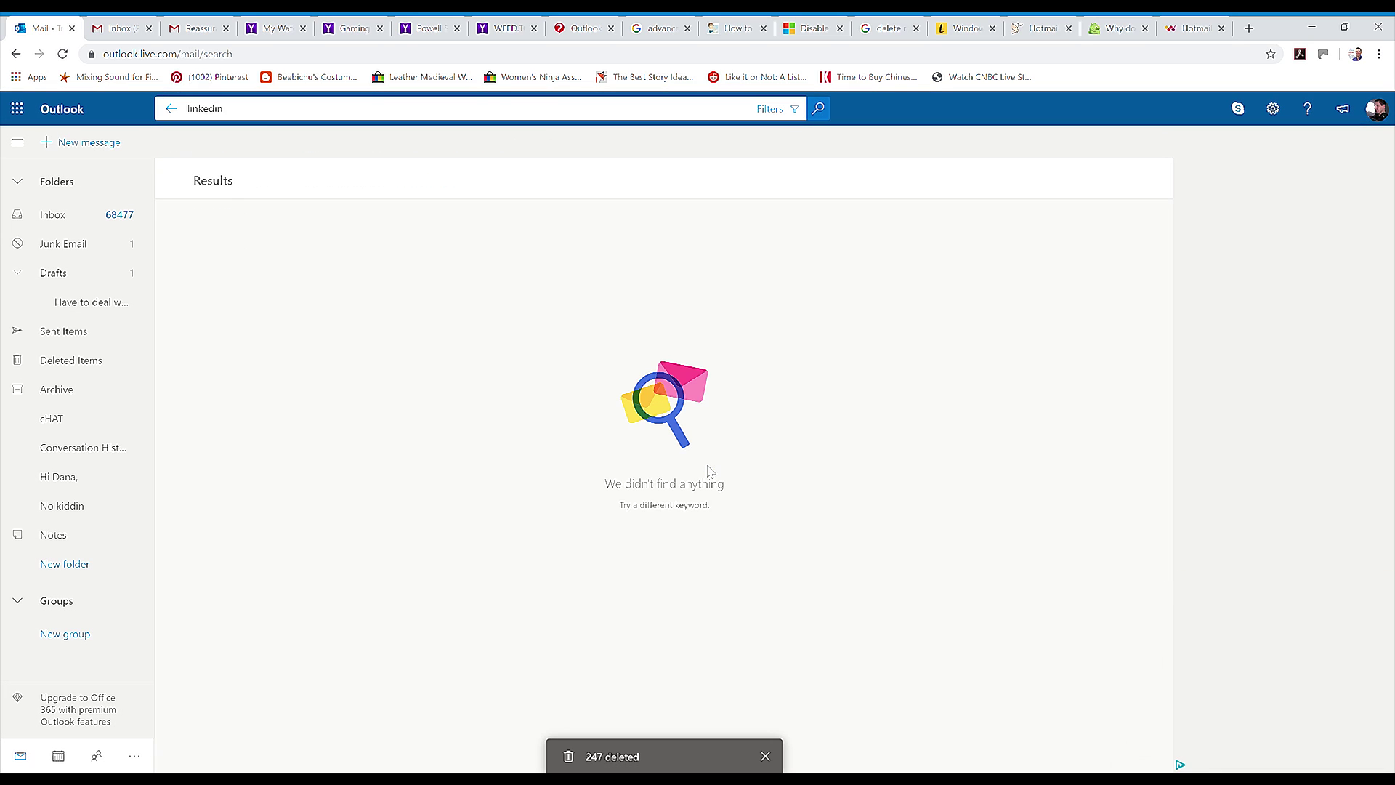
{"action": "left_click", "coordinate": [72, 365]}
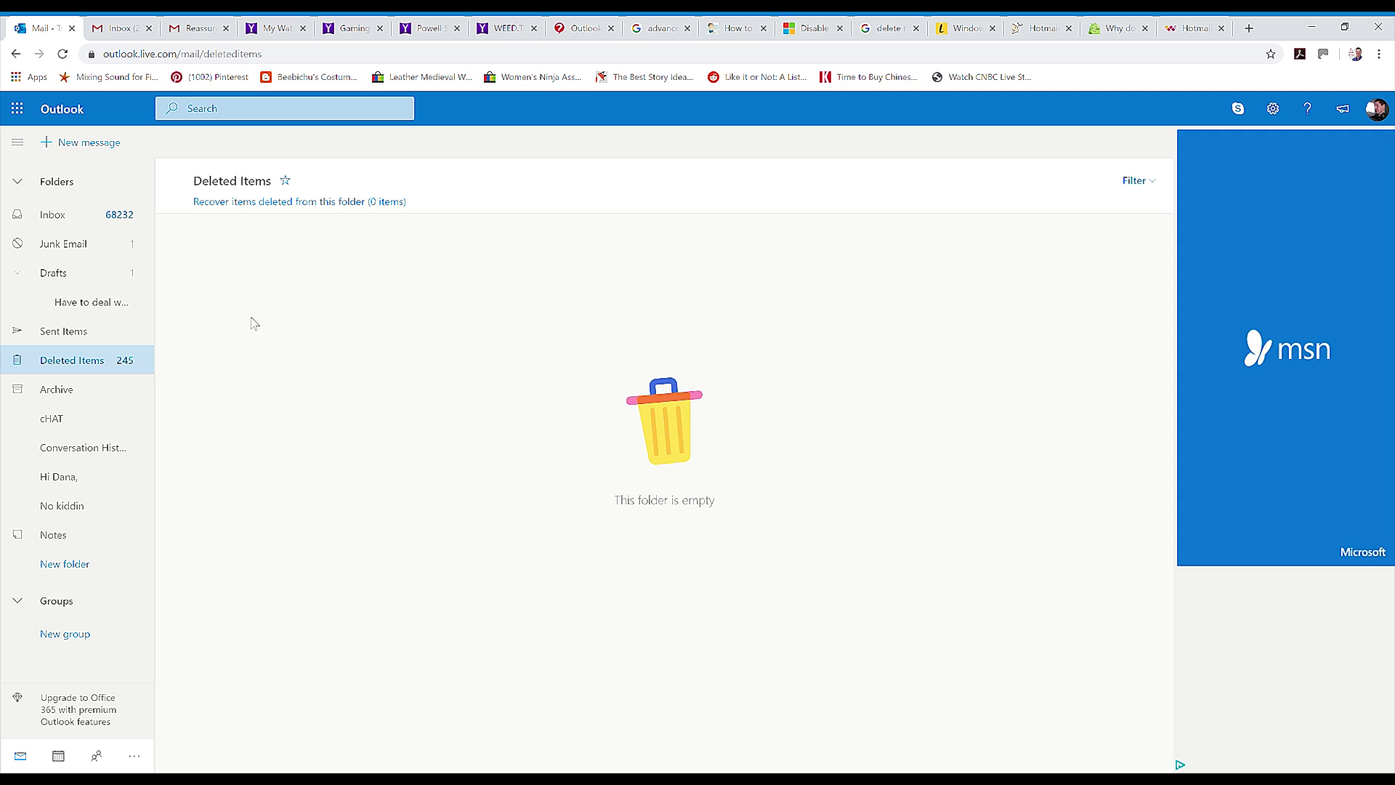
{"action": "right_click", "coordinate": [68, 364]}
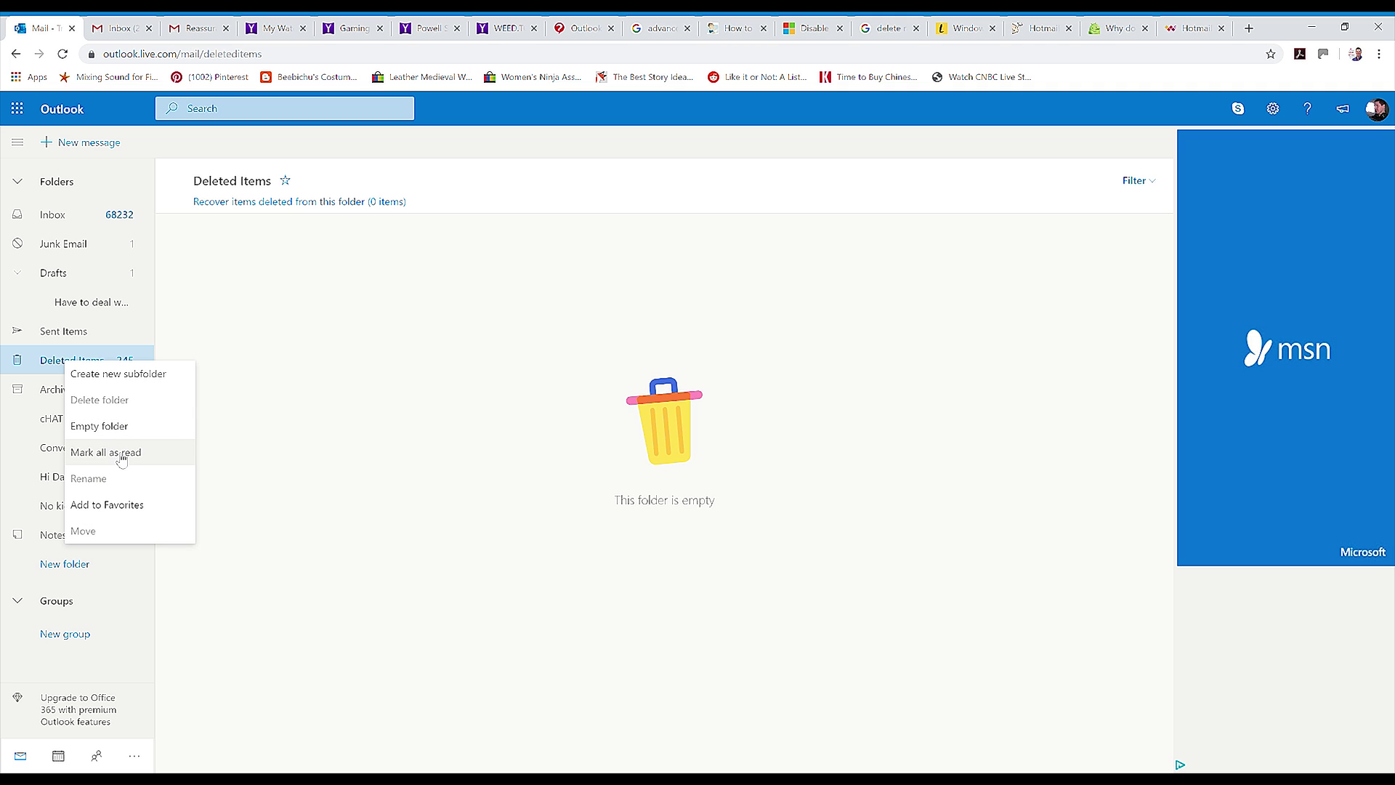
Mark all messages in Deleted Items as read and bring up the folder's actions menu
{"action": "left_click", "coordinate": [130, 453]}
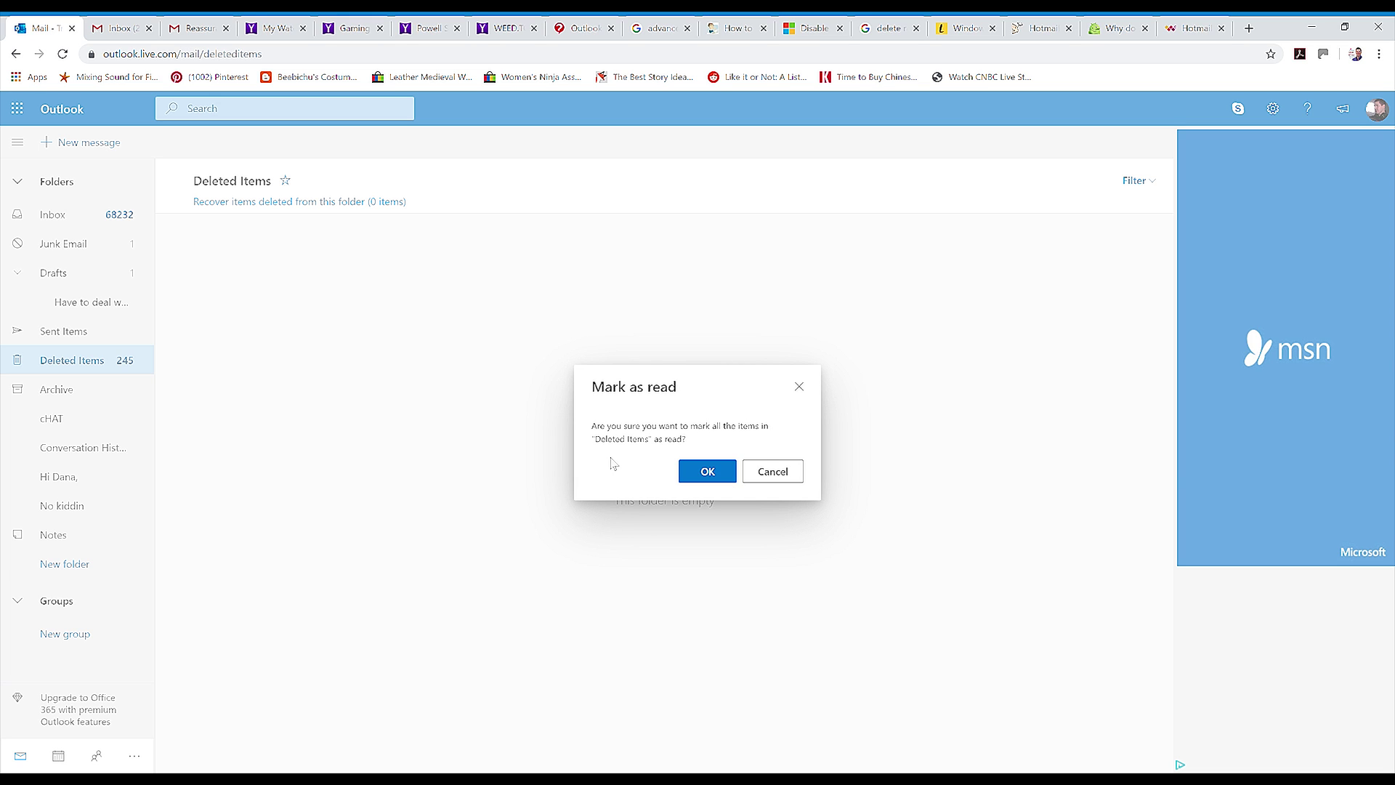
{"action": "left_click", "coordinate": [709, 472]}
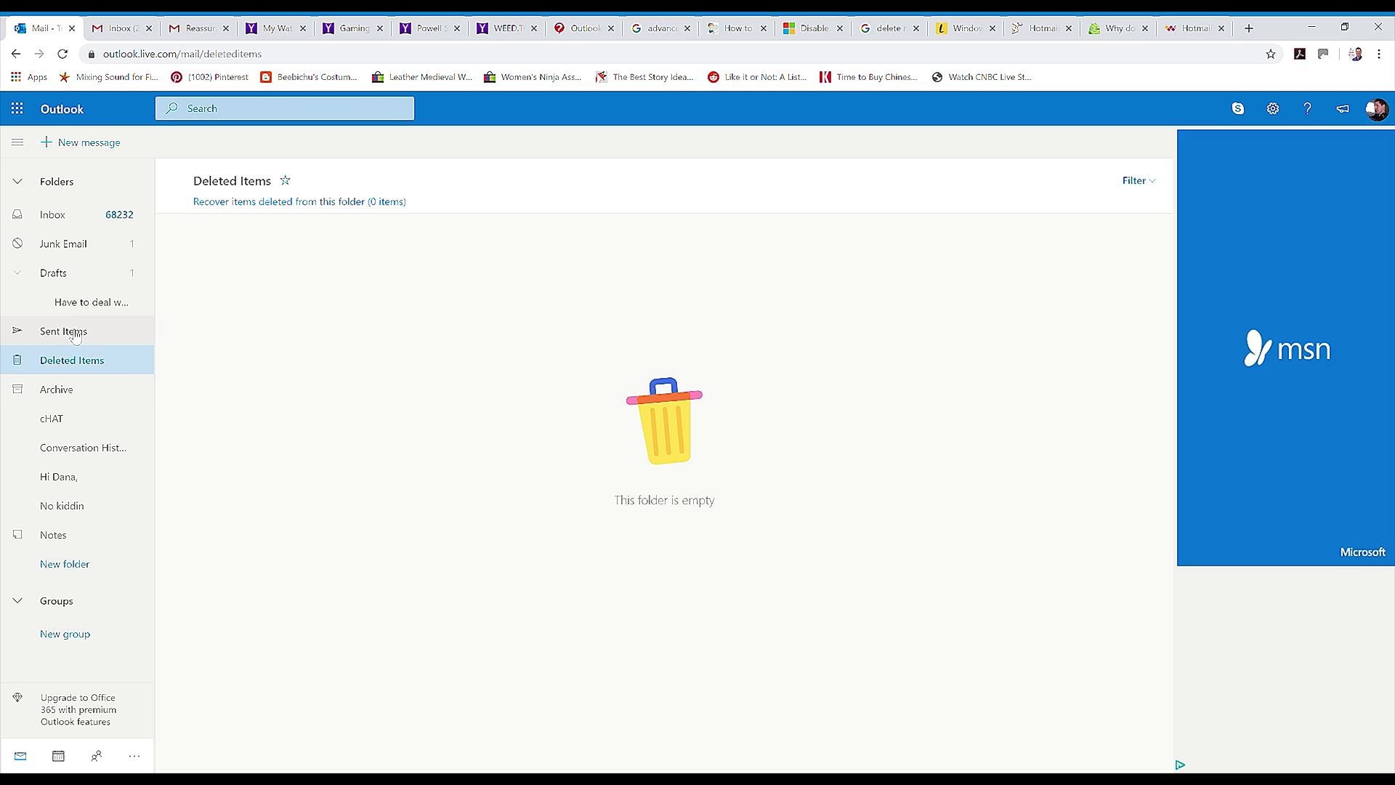
{"action": "right_click", "coordinate": [105, 367]}
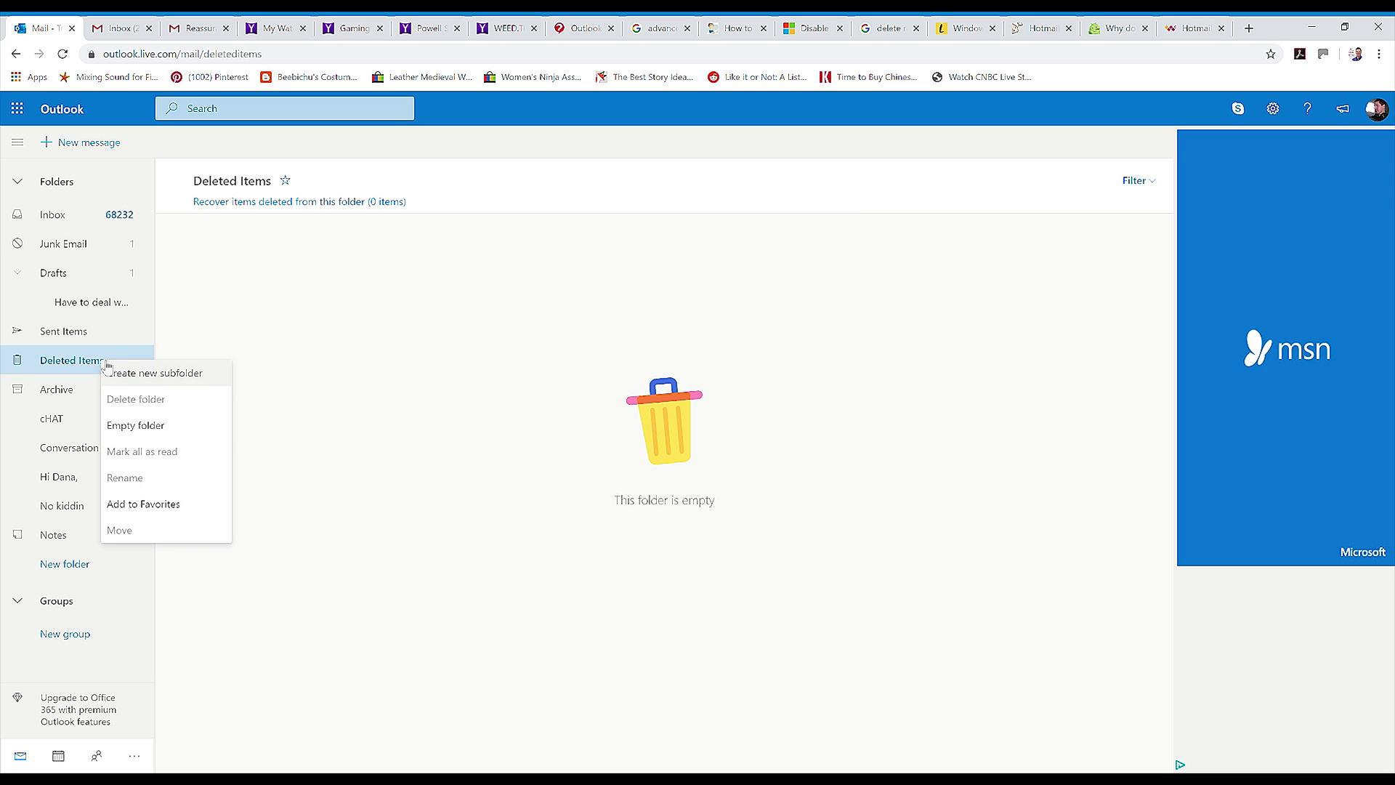
Empty the Deleted Items folder, permanently deleting all 247 items
{"action": "left_click", "coordinate": [140, 425]}
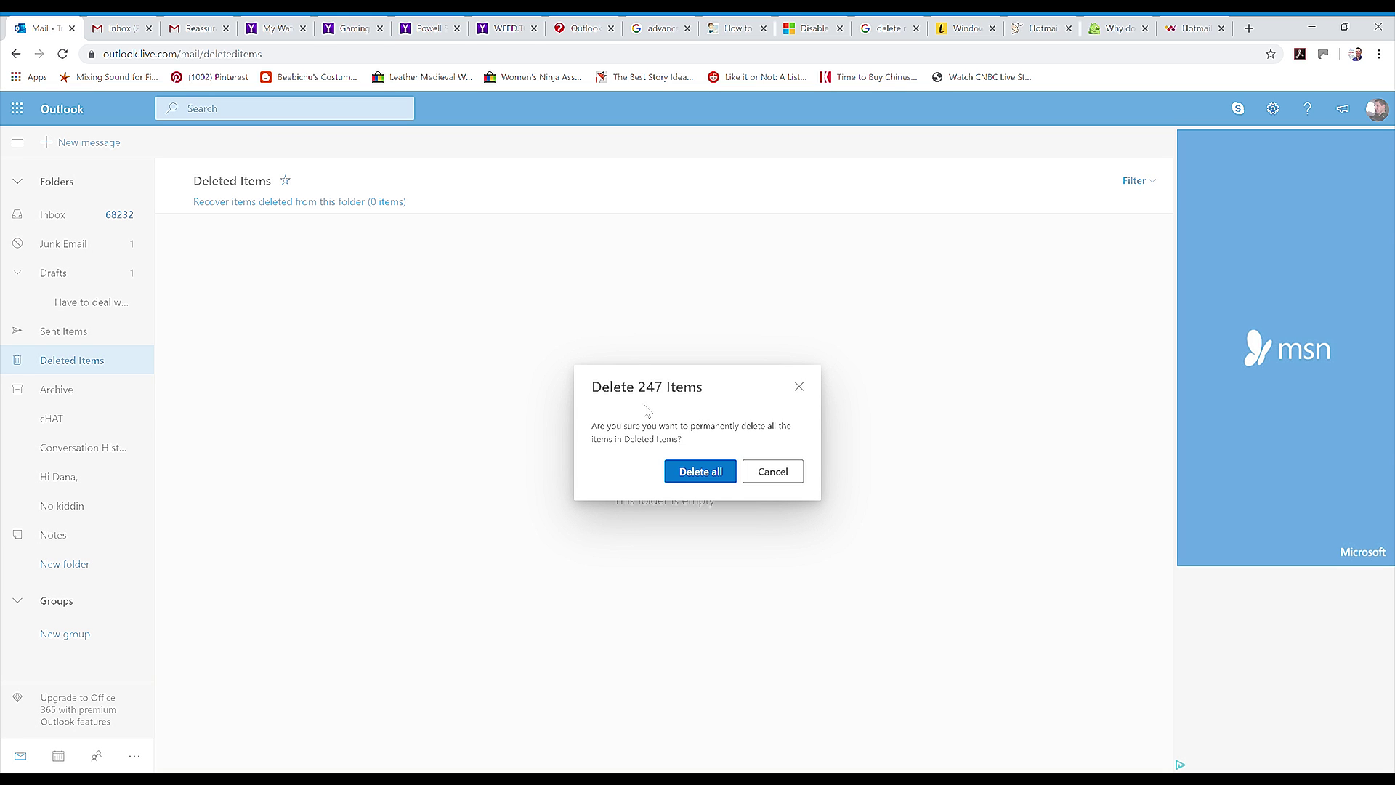
{"action": "left_click", "coordinate": [701, 470]}
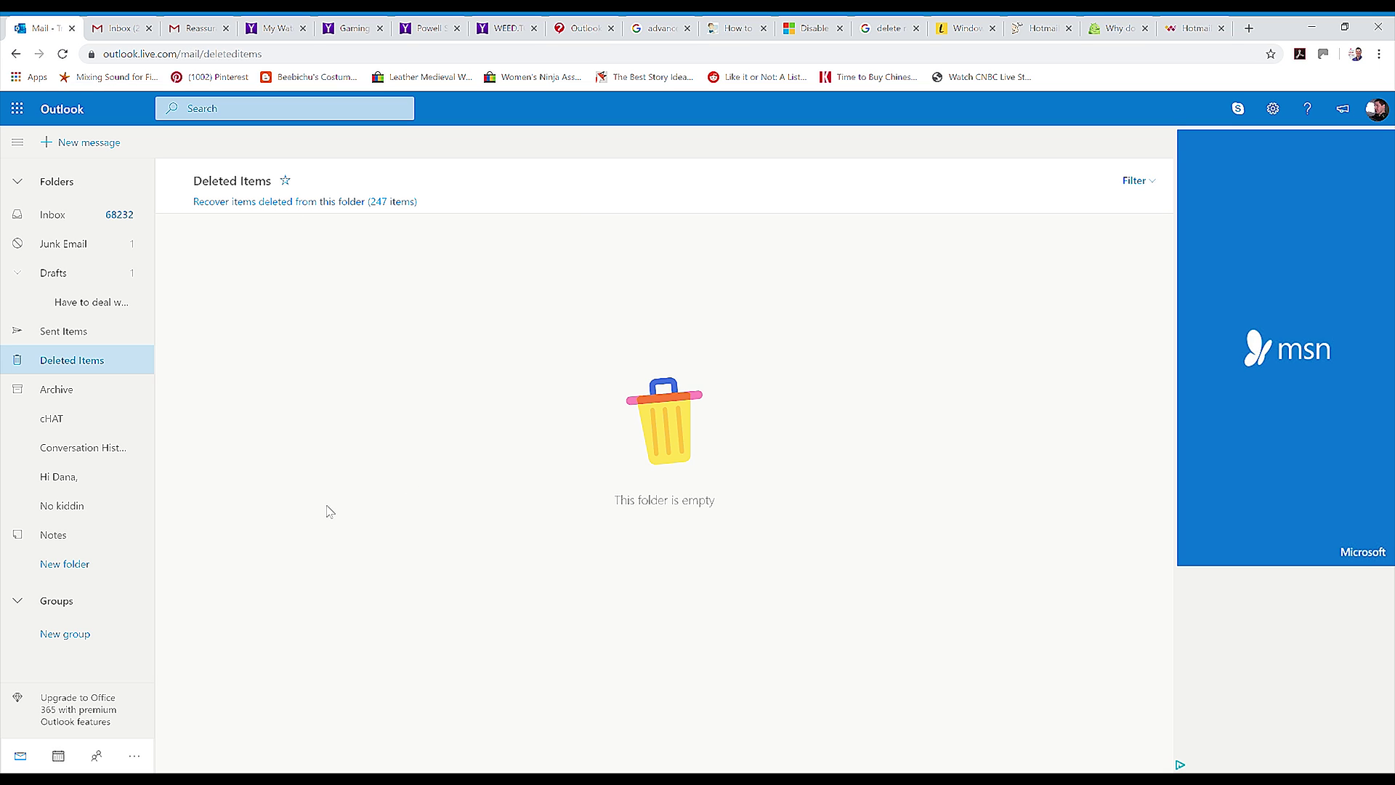
Select all 247 messages in Recoverable Items and permanently purge them
{"action": "left_click", "coordinate": [292, 203]}
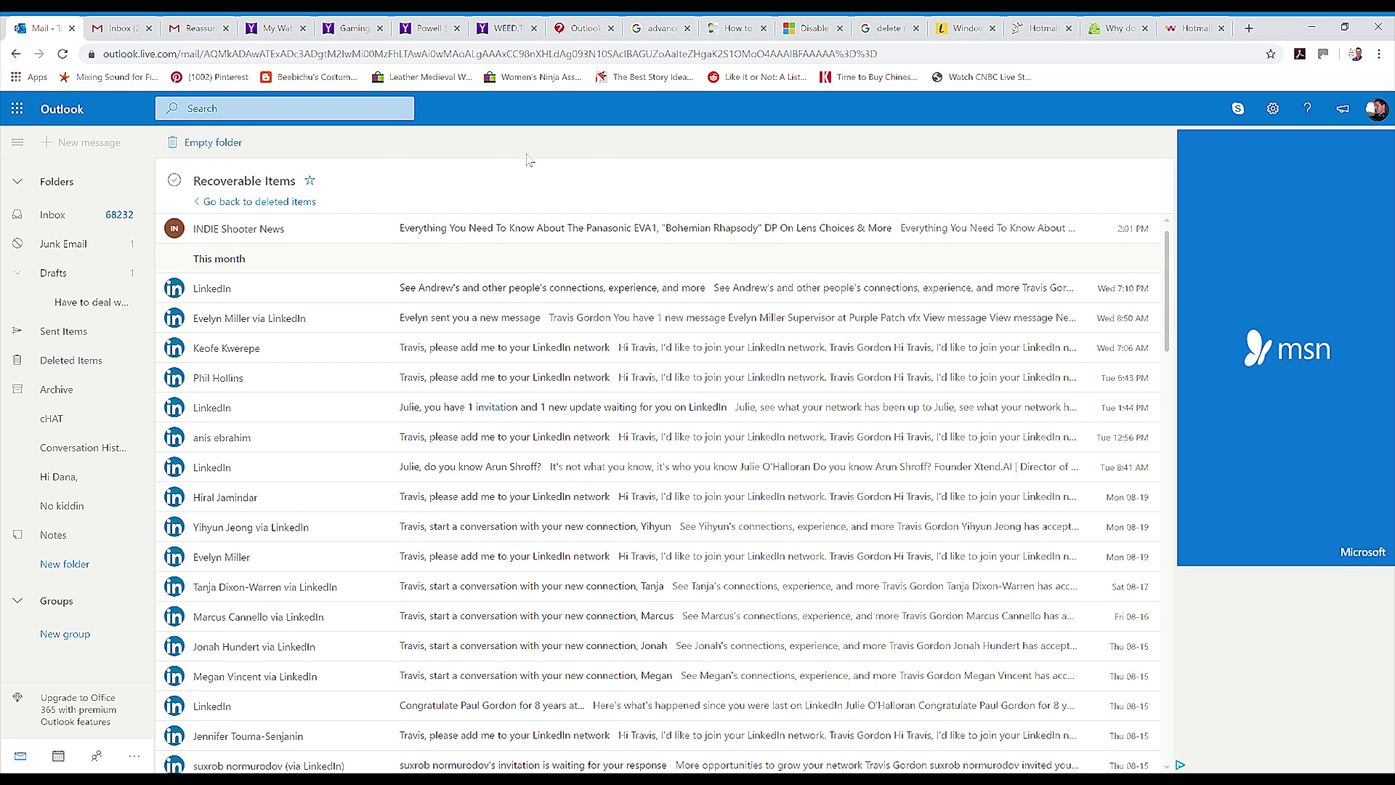
{"action": "left_click", "coordinate": [174, 182]}
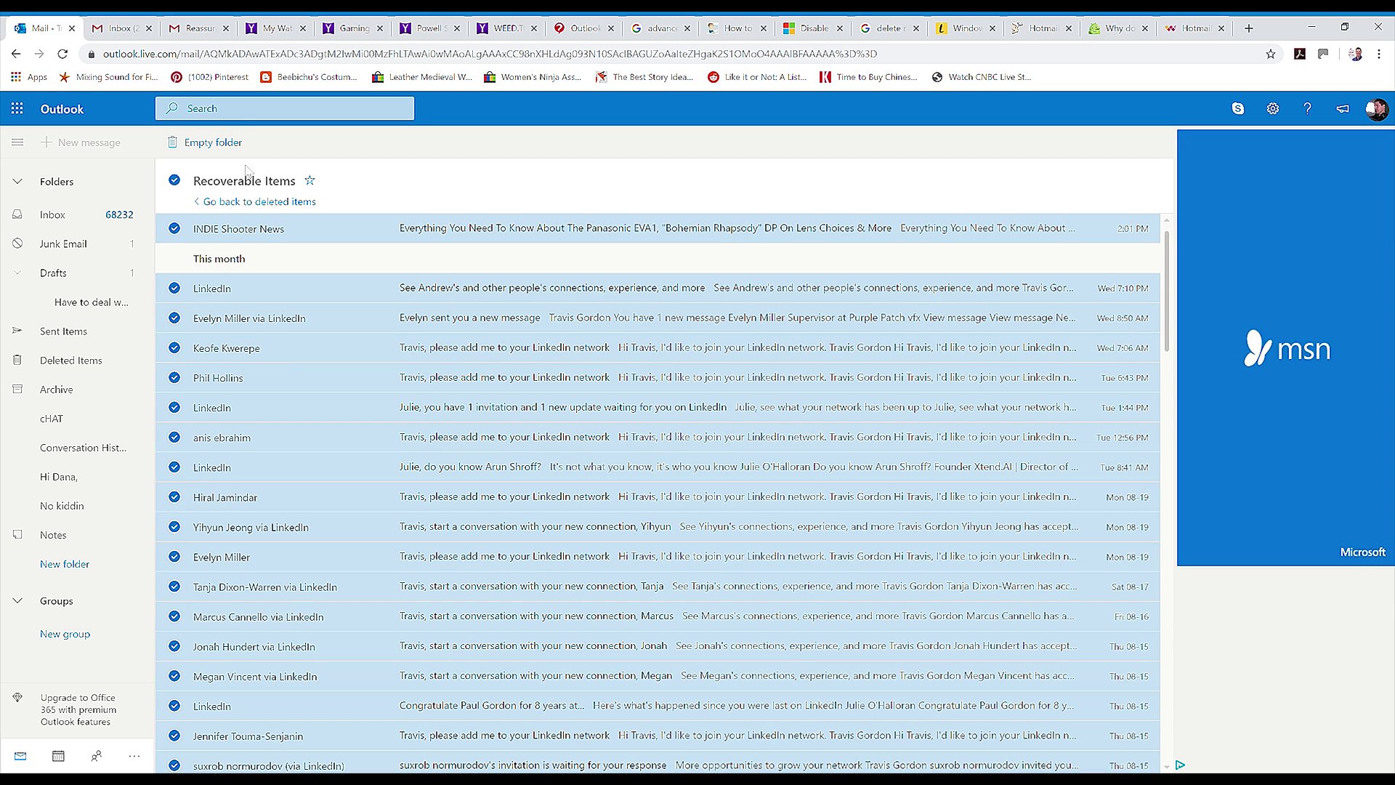
{"action": "left_click", "coordinate": [217, 151]}
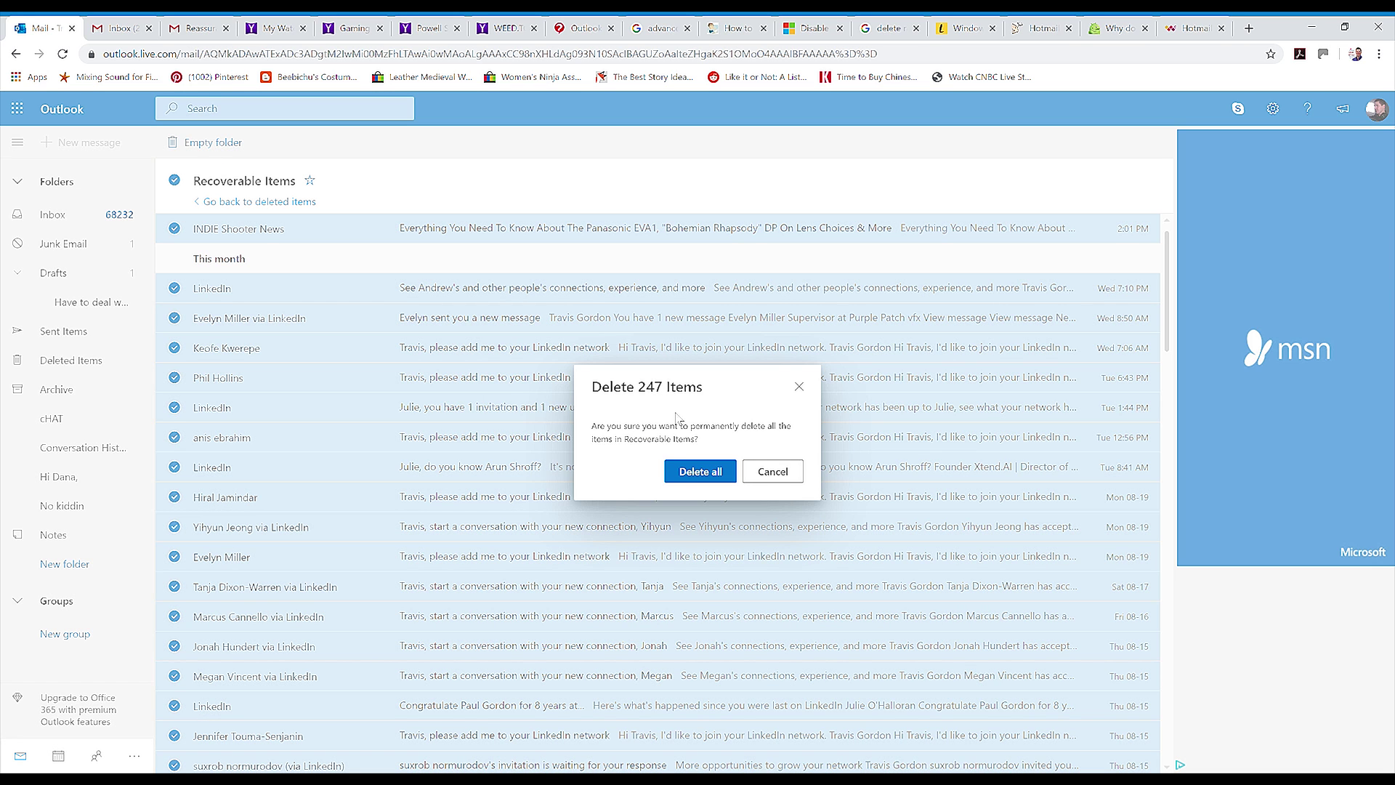
{"action": "left_click", "coordinate": [700, 473]}
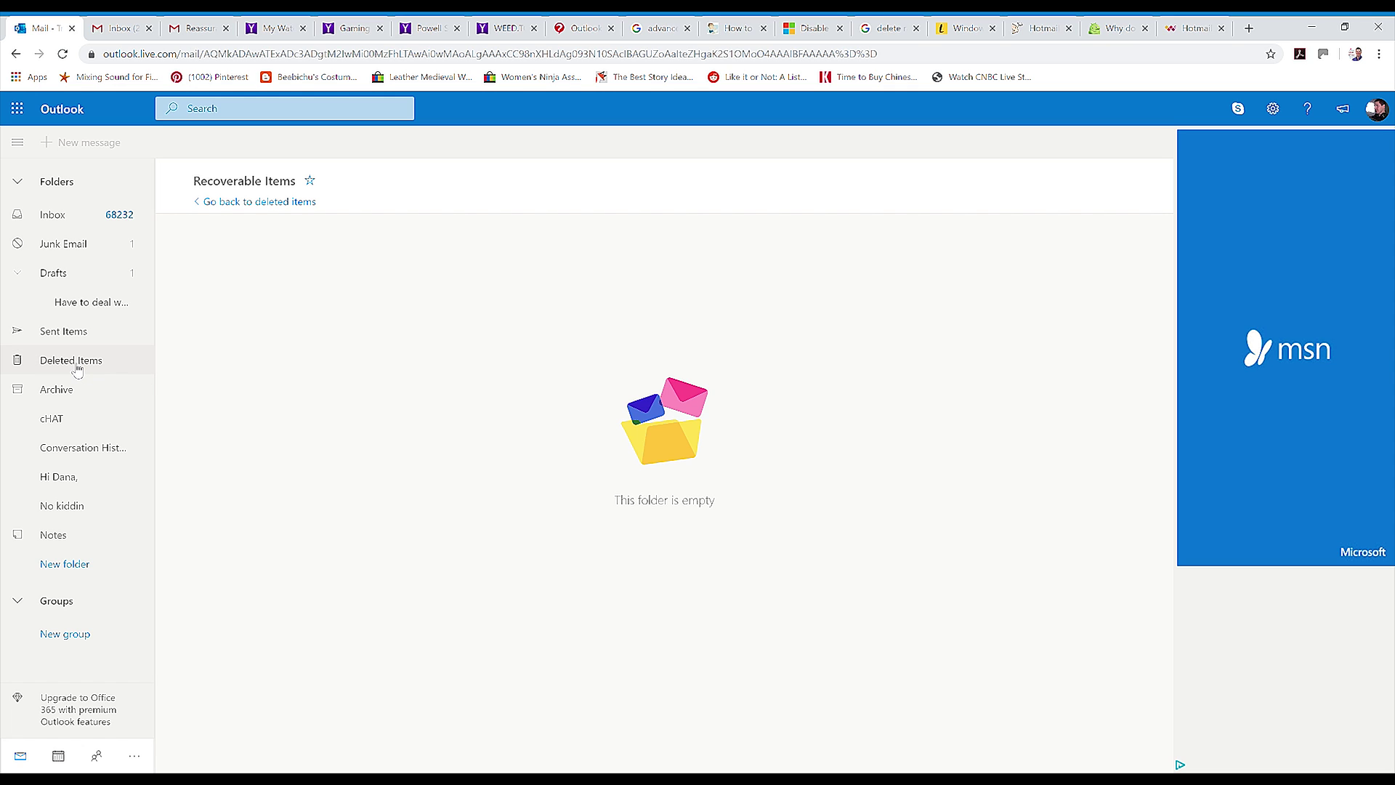
Return to Deleted Items and then back to the Inbox
{"action": "left_click", "coordinate": [77, 364]}
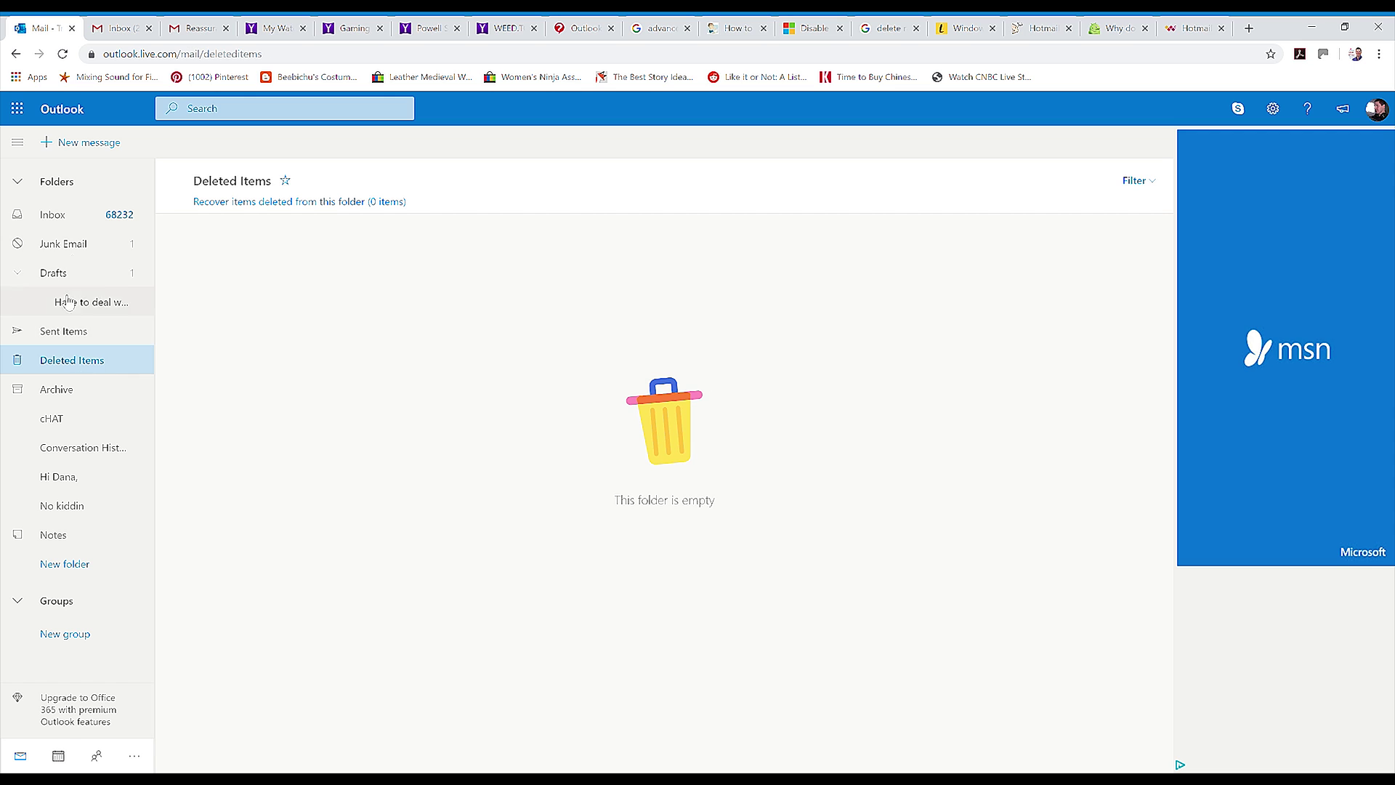
{"action": "left_click", "coordinate": [69, 222]}
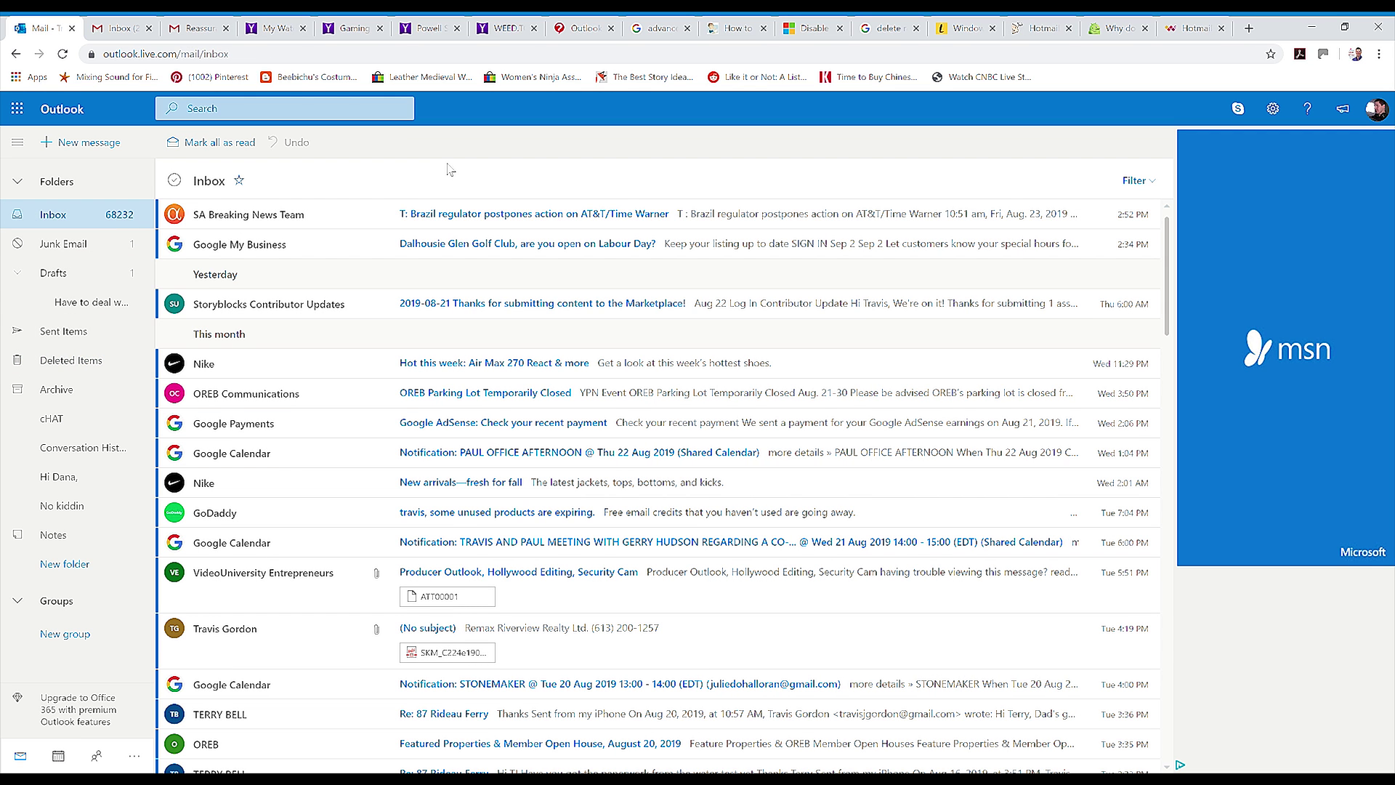